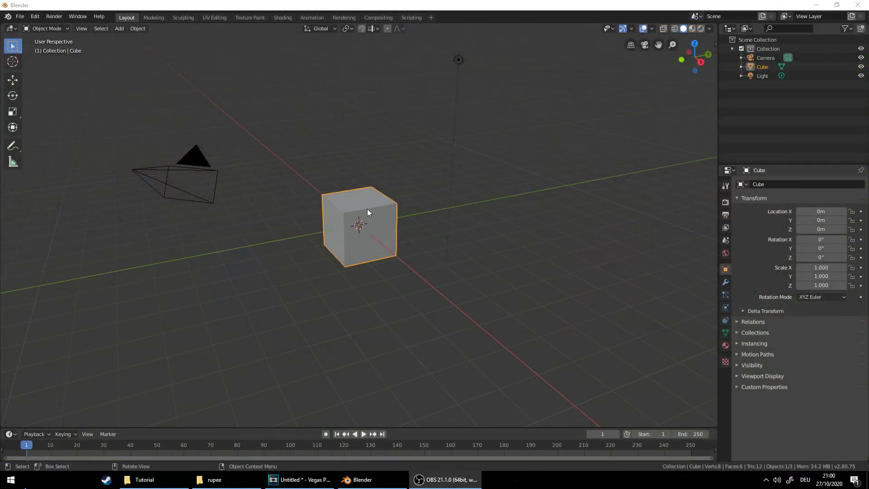
- Add a centred vertical loop cut to the cube and stretch it along Z to form pointed ridges above and below
{"action": "middle_click_drag", "start_coordinate": [368, 208], "coordinate": [388, 205]}
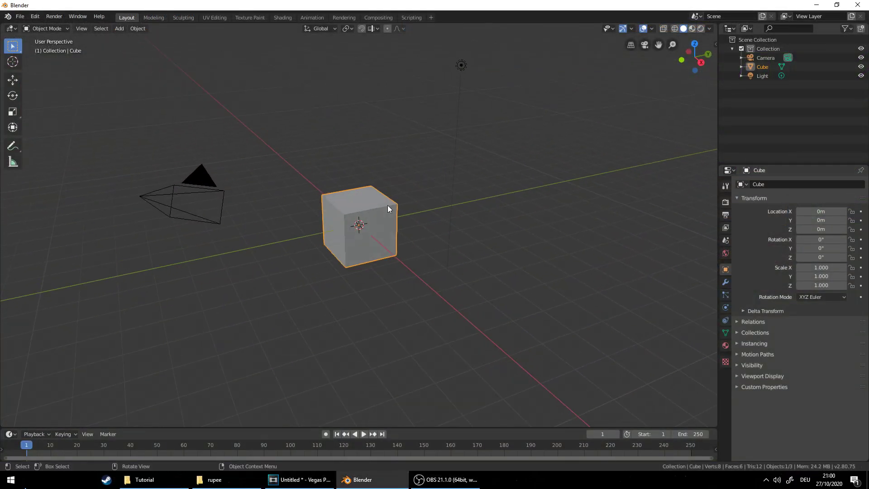
{"action": "key", "text": "Tab"}
{"action": "key", "text": "ctrl+r"}
{"action": "left_click", "coordinate": [375, 213]}
{"action": "left_click", "coordinate": [375, 213]}
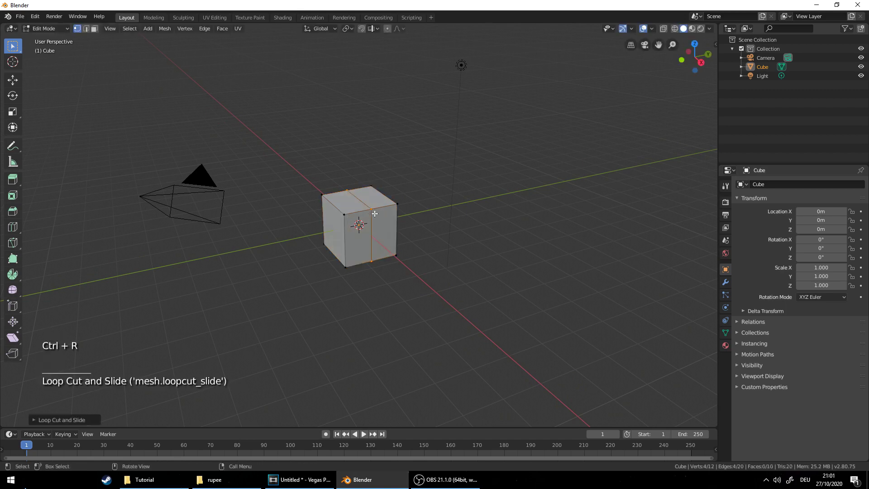
{"action": "key", "text": "s"}
{"action": "key", "text": "z"}
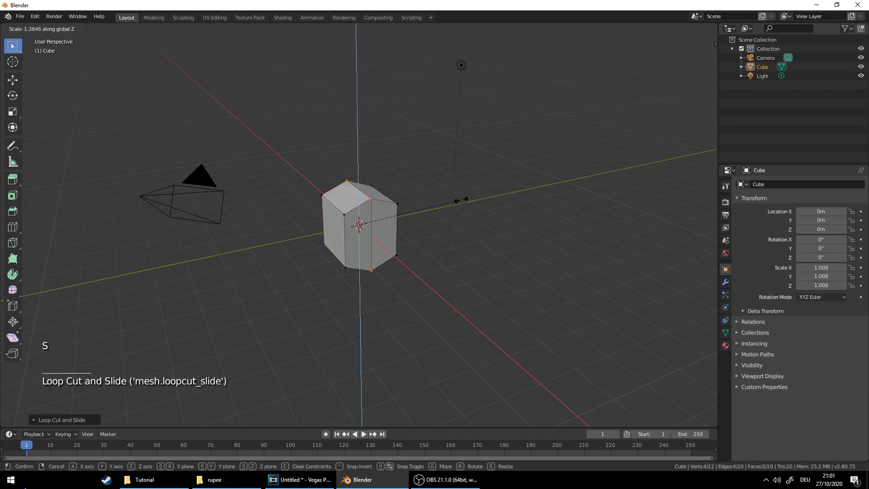
{"action": "left_click", "coordinate": [506, 197]}
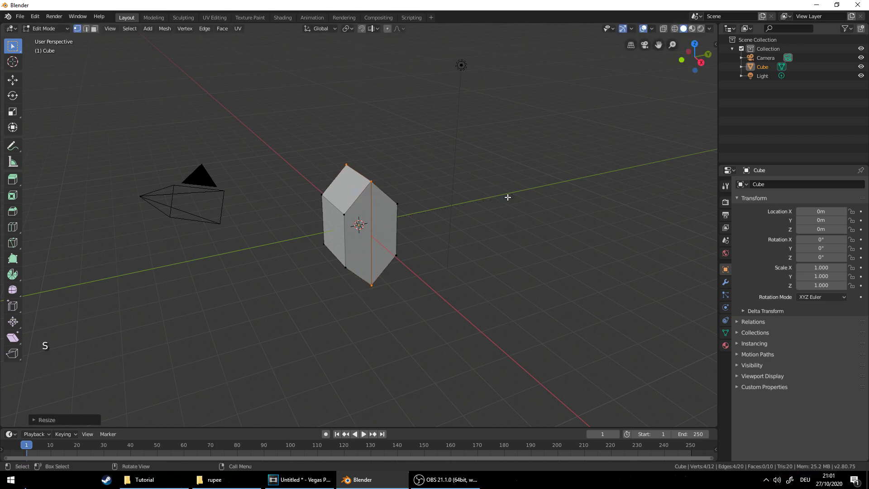
- Add a second centred loop cut perpendicular to the first, scale it up into a pointed gem and return to Object Mode
{"action": "middle_click_drag", "start_coordinate": [506, 196], "coordinate": [400, 199]}
{"action": "key", "text": "ctrl+r"}
{"action": "left_click", "coordinate": [348, 204]}
{"action": "left_click", "coordinate": [348, 204]}
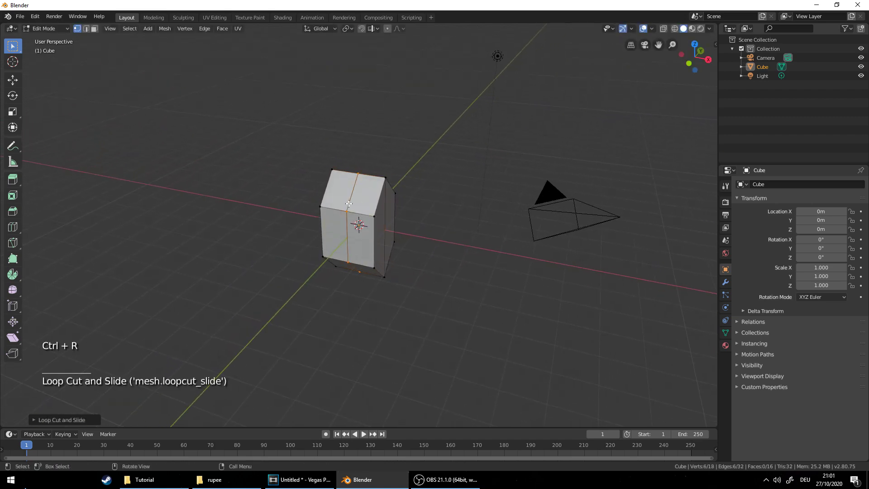
{"action": "key", "text": "s"}
{"action": "left_click", "coordinate": [417, 178]}
{"action": "middle_click_drag", "start_coordinate": [417, 179], "coordinate": [454, 248]}
{"action": "key", "text": "Tab"}
{"action": "left_click", "coordinate": [372, 177]}
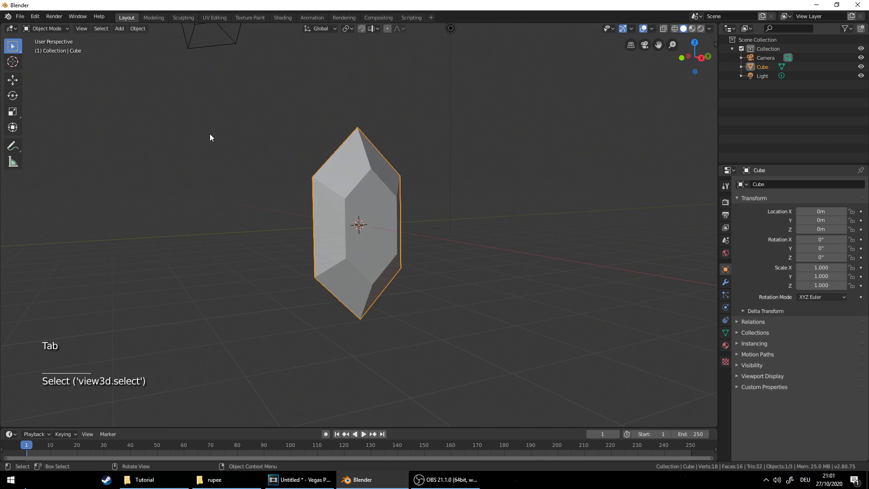
- Export the gem as a Wavefront OBJ to the Tutorial folder, overwriting Rupee.obj
{"action": "left_click", "coordinate": [20, 17]}
{"action": "mouse_move", "coordinate": [45, 152]}
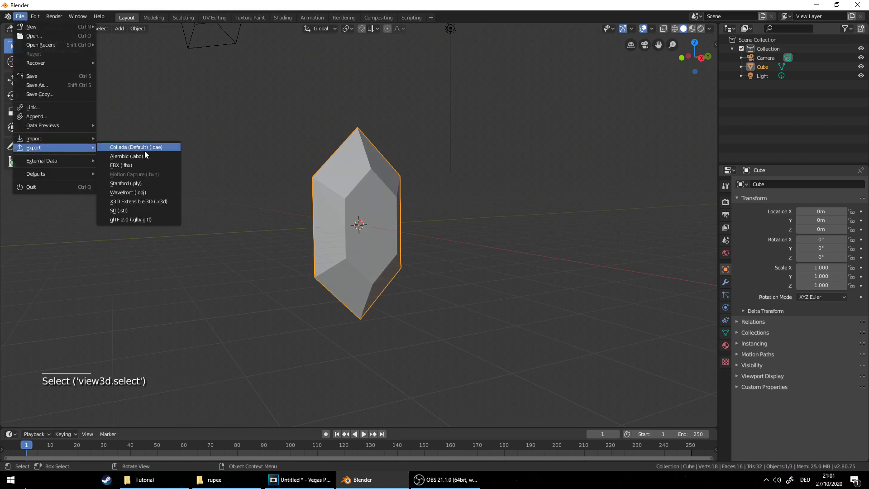
{"action": "left_click", "coordinate": [143, 191]}
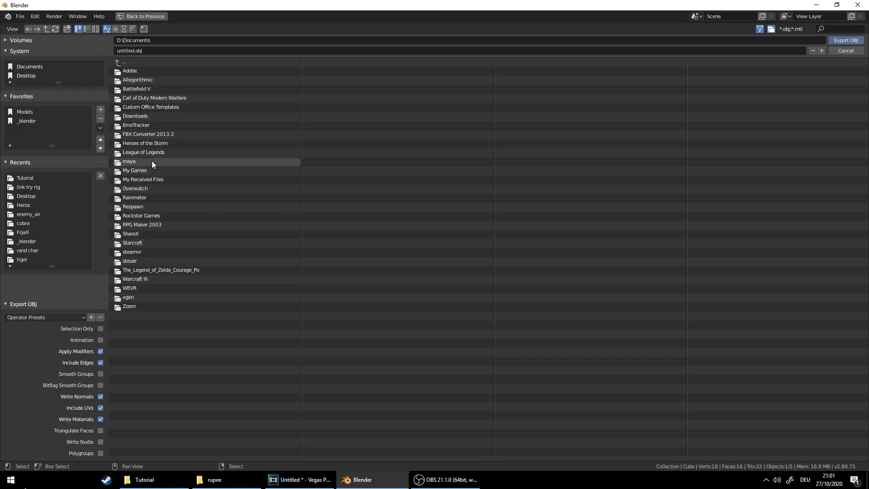
{"action": "left_click", "coordinate": [45, 179]}
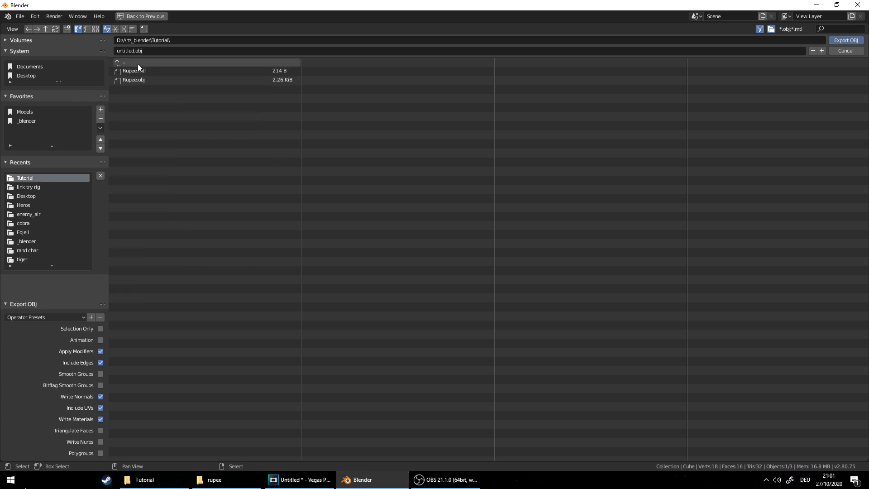
{"action": "left_click", "coordinate": [140, 79]}
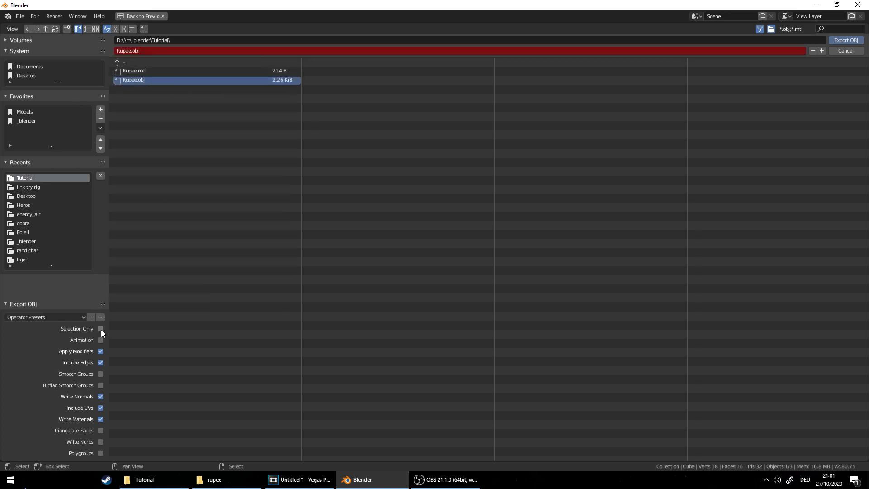
{"action": "left_click", "coordinate": [846, 40]}
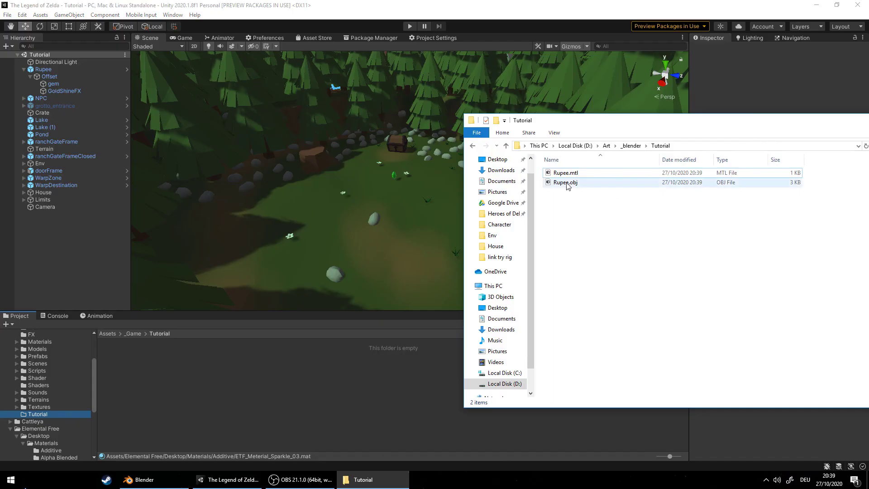
- Import Rupee.obj into the Unity project's Tutorial folder and place the model in the forest clearing of the scene
{"action": "left_click_drag", "start_coordinate": [568, 184], "coordinate": [216, 384]}
{"action": "left_click", "coordinate": [424, 427]}
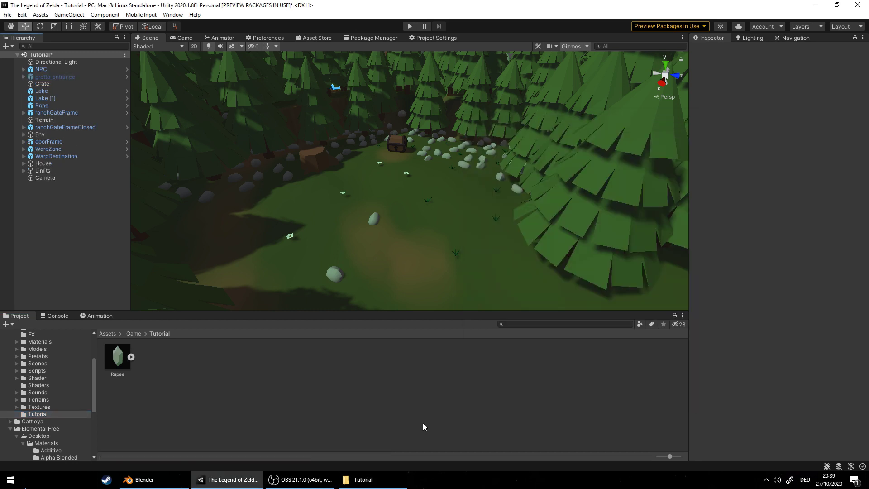
{"action": "left_click_drag", "start_coordinate": [112, 362], "coordinate": [387, 204]}
- Set the rupee's scale to 0.1 on all three axes and move it onto the grass in front of the chest
{"action": "left_click", "coordinate": [786, 115]}
{"action": "type", "text": ".1"}
{"action": "key", "text": "Tab"}
{"action": "type", "text": ".1"}
{"action": "key", "text": "Tab"}
{"action": "type", "text": ".1"}
{"action": "left_click_drag", "start_coordinate": [384, 199], "coordinate": [397, 183]}
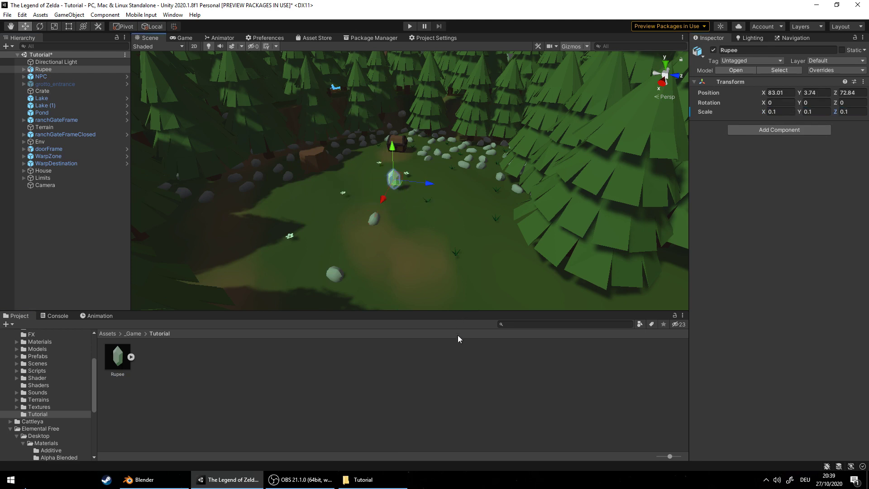
- Create a new material named Green in the Tutorial folder
{"action": "right_click", "coordinate": [199, 369]}
{"action": "mouse_move", "coordinate": [248, 122]}
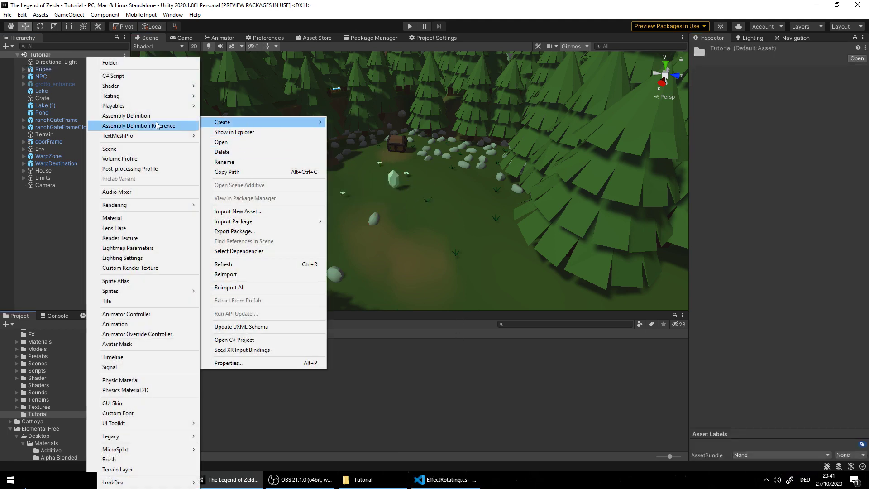
{"action": "left_click", "coordinate": [123, 220]}
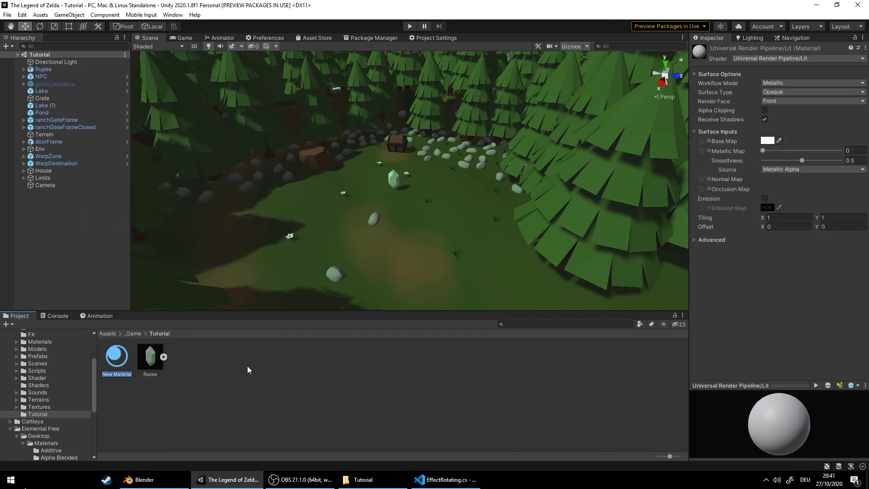
{"action": "type", "text": "Green"}
{"action": "key", "text": "Return"}
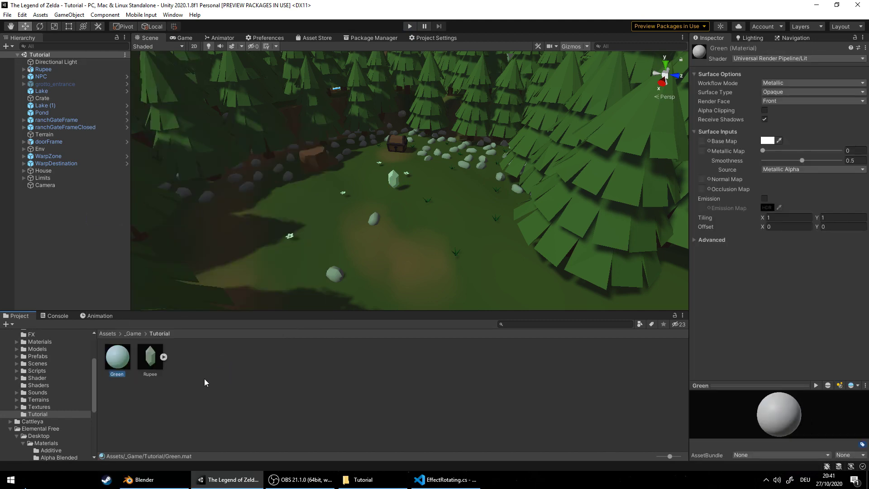
- Set the Green material's base colour to bright green 00FF0D and apply the material to the rupee in the scene
{"action": "left_click", "coordinate": [767, 141]}
{"action": "left_click", "coordinate": [789, 176]}
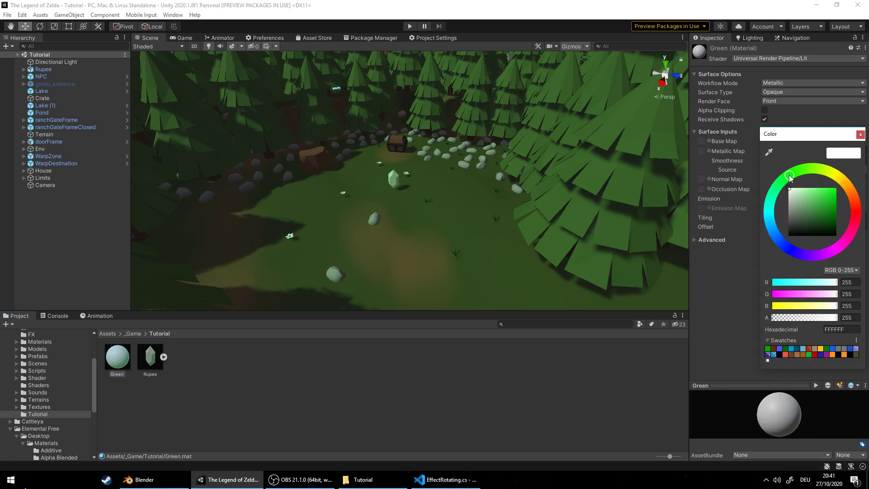
{"action": "left_click_drag", "start_coordinate": [825, 200], "coordinate": [852, 183]}
{"action": "left_click", "coordinate": [861, 135]}
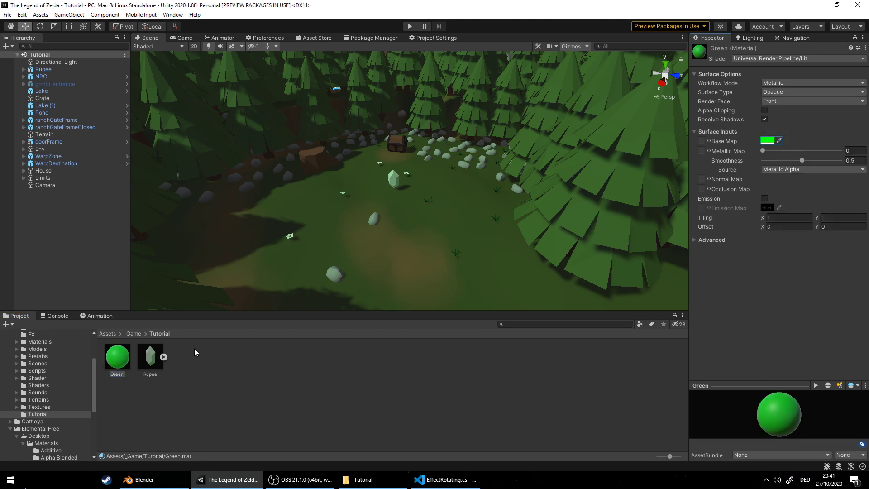
{"action": "left_click_drag", "start_coordinate": [118, 360], "coordinate": [397, 184]}
- Fine-tune the hue and brightness of the Green material's base colour
{"action": "left_click", "coordinate": [768, 140]}
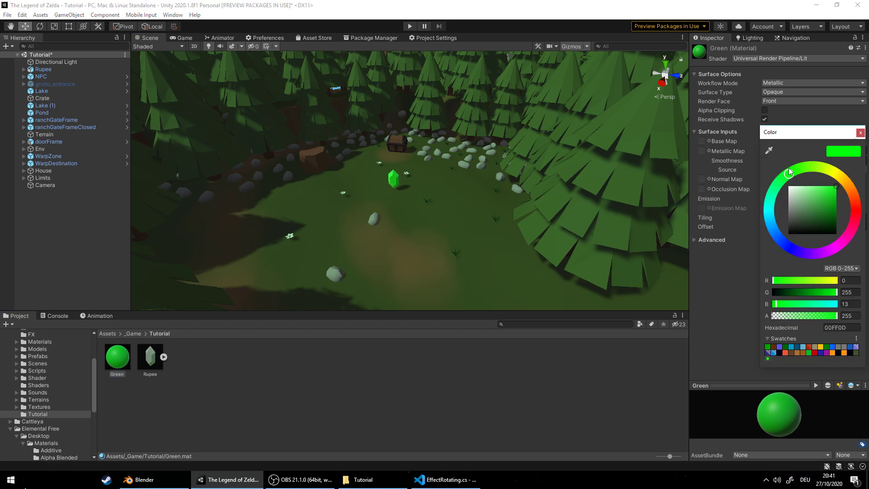
{"action": "mouse_move", "coordinate": [788, 172]}
{"action": "left_mouse_down"}
{"action": "mouse_move", "coordinate": [800, 169]}
{"action": "mouse_move", "coordinate": [776, 186]}
{"action": "mouse_move", "coordinate": [792, 171]}
{"action": "left_mouse_up"}
{"action": "left_click_drag", "start_coordinate": [831, 195], "coordinate": [836, 195]}
{"action": "left_click", "coordinate": [860, 133]}
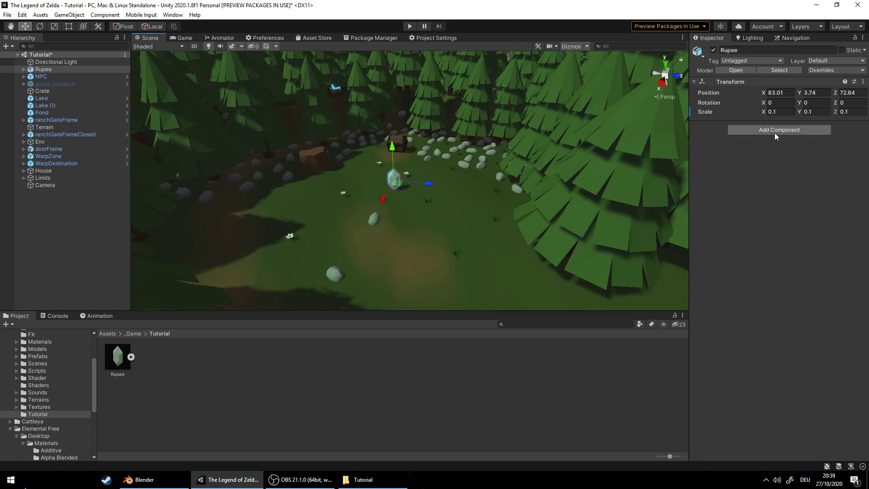
- Add a new script named EffectRotating to the rupee and open it for editing in Visual Studio Code
{"action": "left_click", "coordinate": [774, 133]}
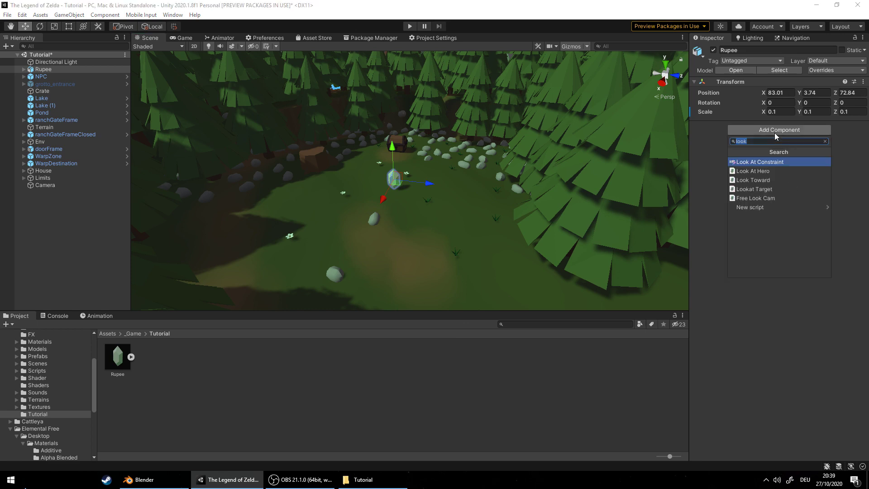
{"action": "left_click", "coordinate": [760, 209]}
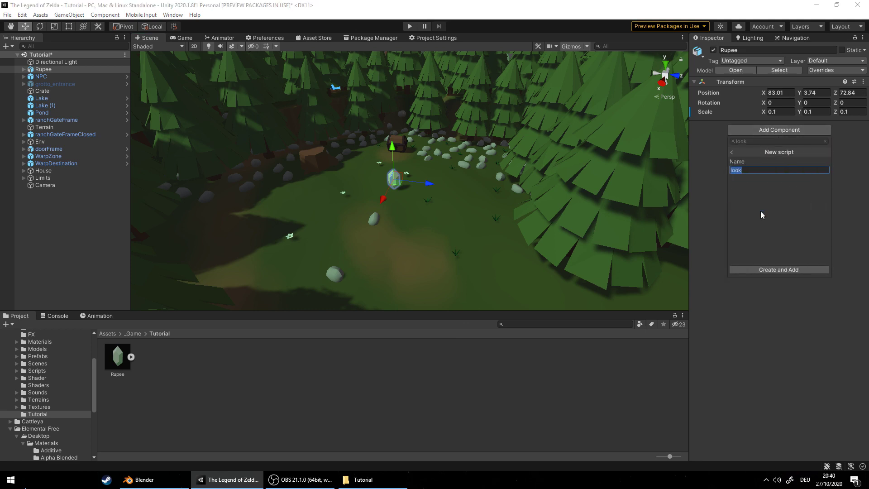
{"action": "type", "text": "EffectRotating"}
{"action": "left_click", "coordinate": [776, 270]}
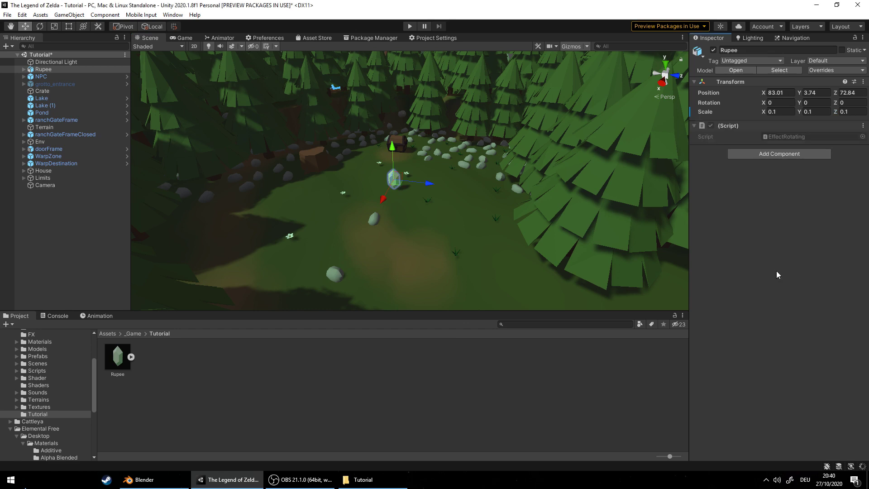
{"action": "left_click", "coordinate": [864, 128]}
{"action": "left_click", "coordinate": [788, 244]}
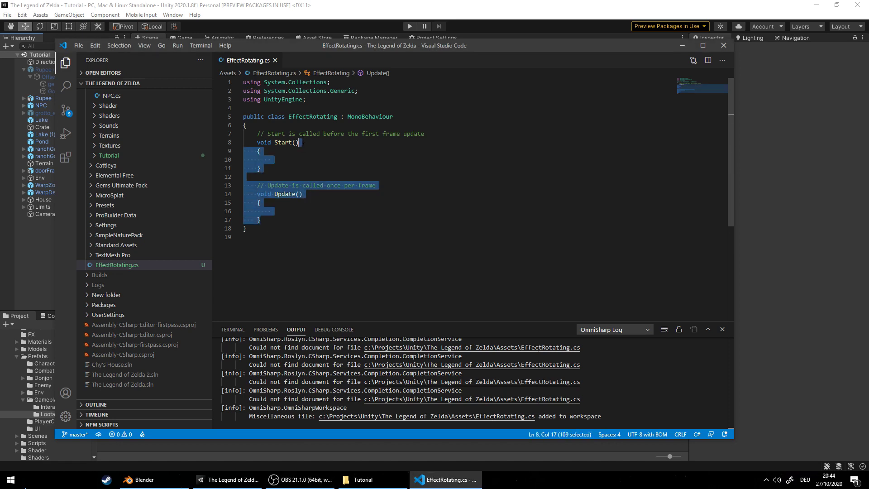
- Replace the default Start and Update methods with the field "[SerializeField] Vector3 rotation;"
{"action": "left_click_drag", "start_coordinate": [302, 142], "coordinate": [257, 134]}
{"action": "key", "text": "BackSpace"}
{"action": "type", "text": "[SerializeField] Vector3 rotation;"}
{"action": "key", "text": "Return"}
{"action": "key", "text": "Return"}
- Write an Update() method containing "transform.Rotate(rotation * Time.deltaTime);" and save the script
{"action": "type", "text": "void Update()"}
{"action": "key", "text": "Return"}
{"action": "type", "text": "{"}
{"action": "key", "text": "Return"}
{"action": "type", "text": "transform."}
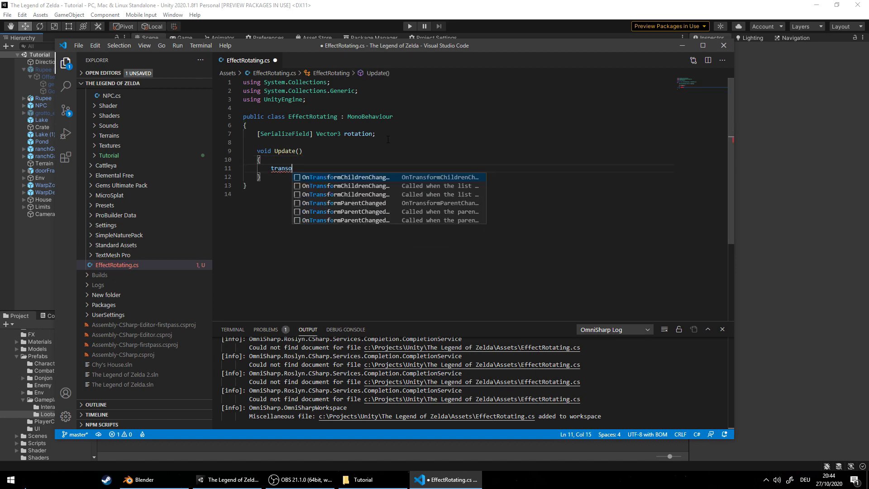
{"action": "type", "text": "Rotate("}
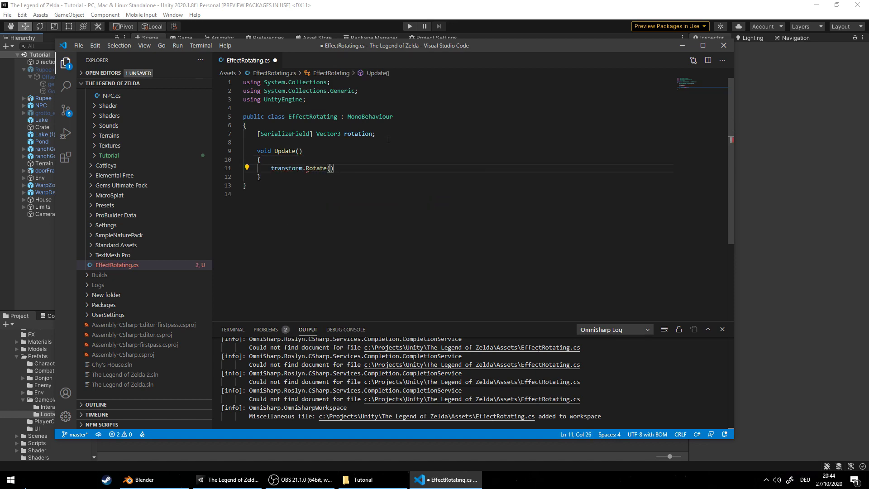
{"action": "type", "text": "rotation * Time.deltaTime);"}
{"action": "key", "text": "ctrl+s"}
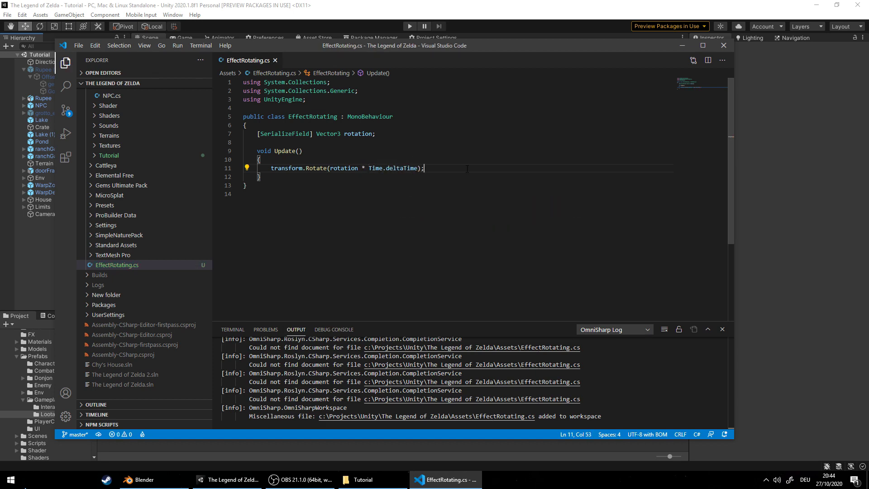
- Switch back to Unity, set the rupee's Effect Rotating Y rotation to 50 and test the spin in play mode
{"action": "left_click", "coordinate": [575, 37]}
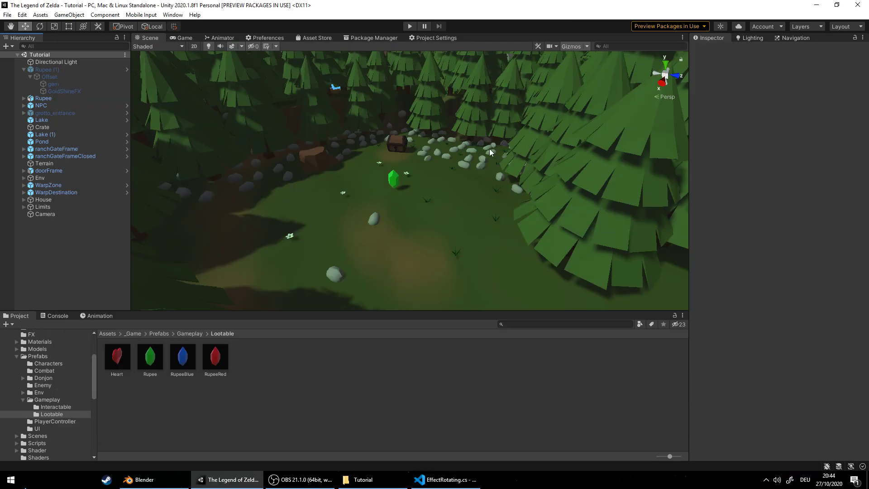
{"action": "left_click", "coordinate": [68, 98]}
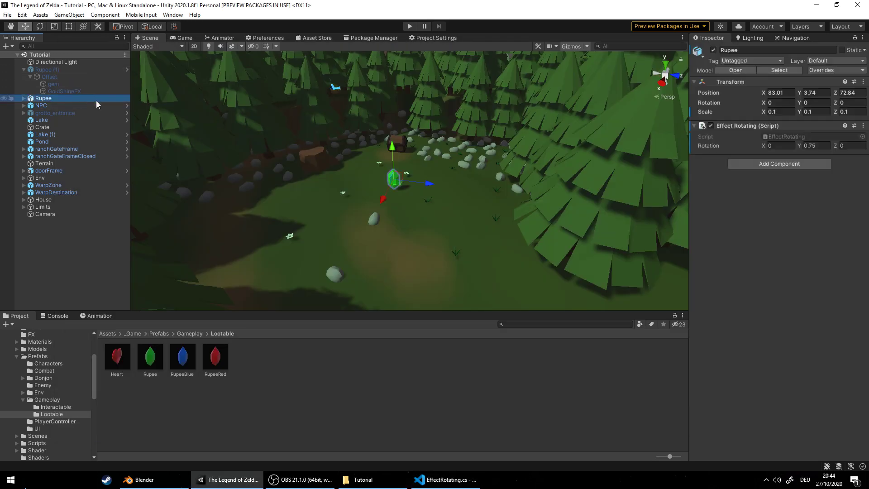
{"action": "left_click", "coordinate": [812, 145]}
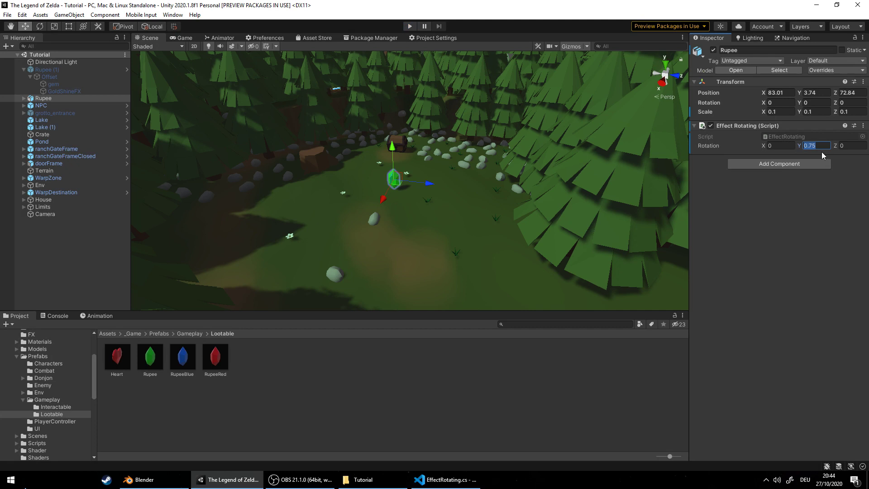
{"action": "type", "text": "50"}
{"action": "key", "text": "Return"}
{"action": "left_click", "coordinate": [408, 26]}
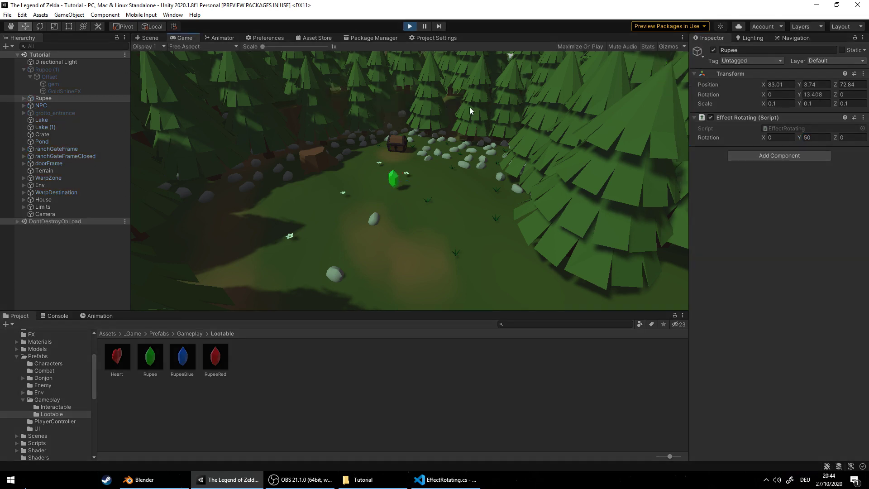
{"action": "left_click", "coordinate": [410, 27]}
- Set the Effect Rotating Y rotation to -100 and test the spin in play mode
{"action": "left_click", "coordinate": [812, 146]}
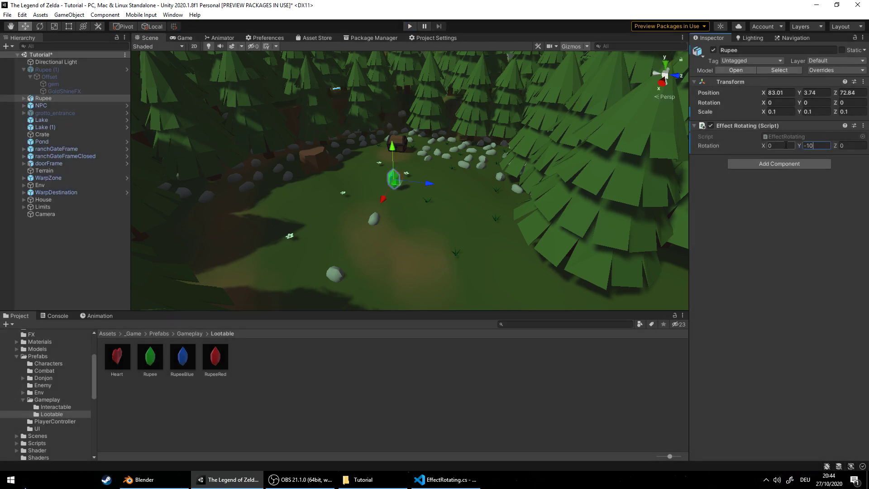
{"action": "left_click", "coordinate": [409, 27]}
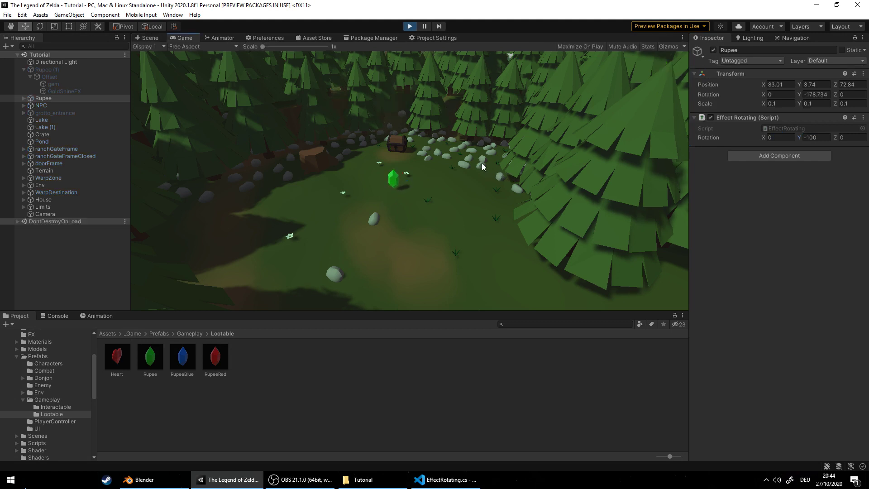
{"action": "left_click", "coordinate": [409, 27]}
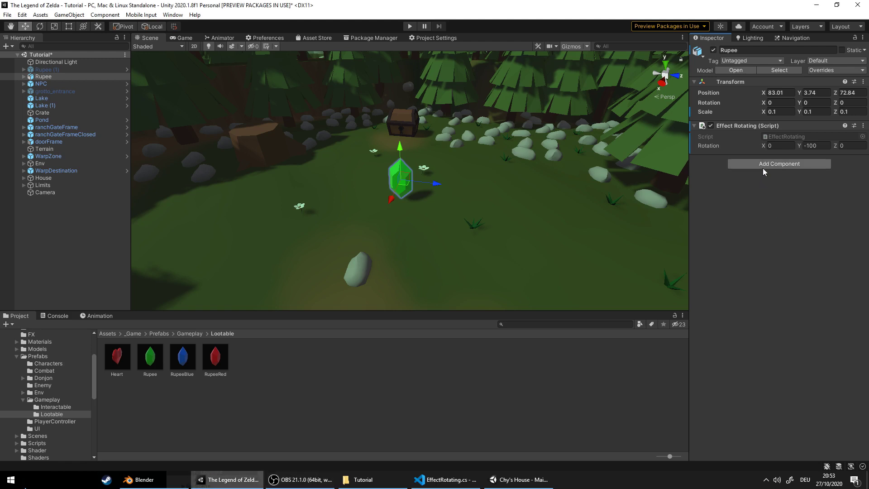
- Add a Particle System component to the Rupee and set its Start Speed to 0
{"action": "left_click", "coordinate": [762, 164]}
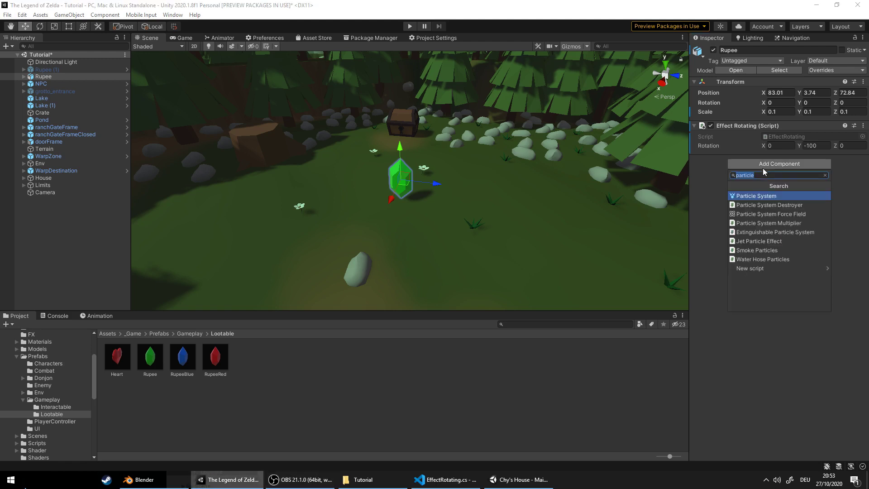
{"action": "left_click", "coordinate": [764, 196]}
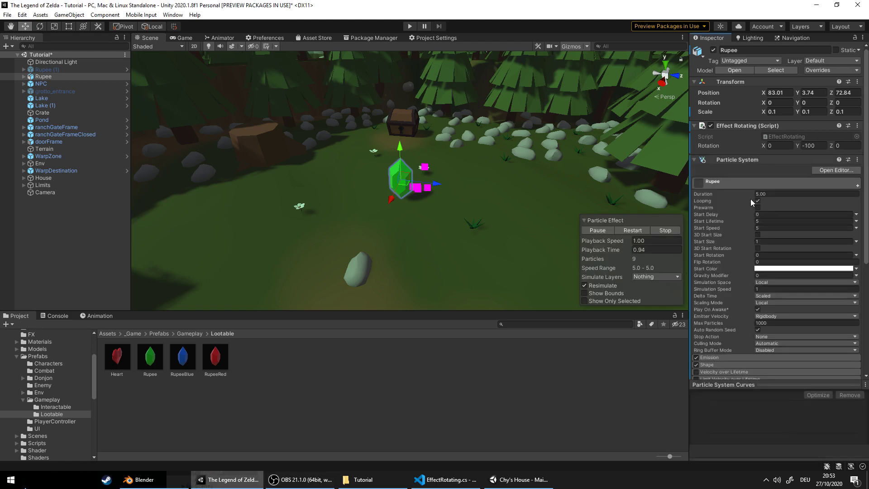
{"action": "left_click", "coordinate": [774, 228]}
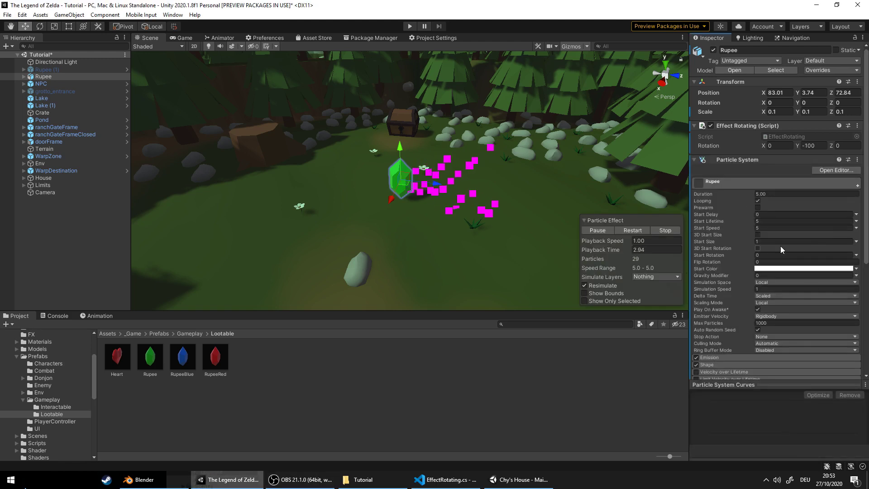
{"action": "type", "text": "0"}
- Change the particle emitter's shape to Sphere and enlarge its radius to about 4.28
{"action": "scroll", "coordinate": [728, 257], "scroll_direction": "down", "scroll_amount": 3}
{"action": "left_click", "coordinate": [707, 283]}
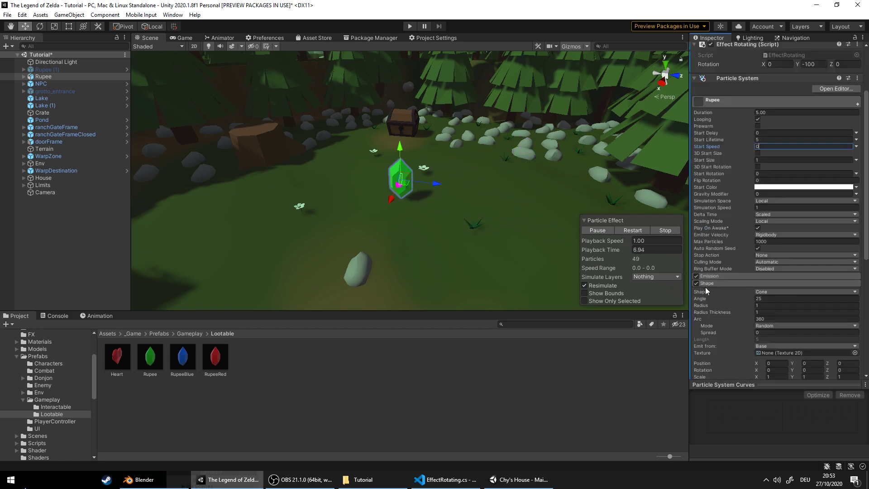
{"action": "scroll", "coordinate": [724, 263], "scroll_direction": "down", "scroll_amount": 3}
{"action": "left_click", "coordinate": [772, 210]}
{"action": "left_click", "coordinate": [775, 219]}
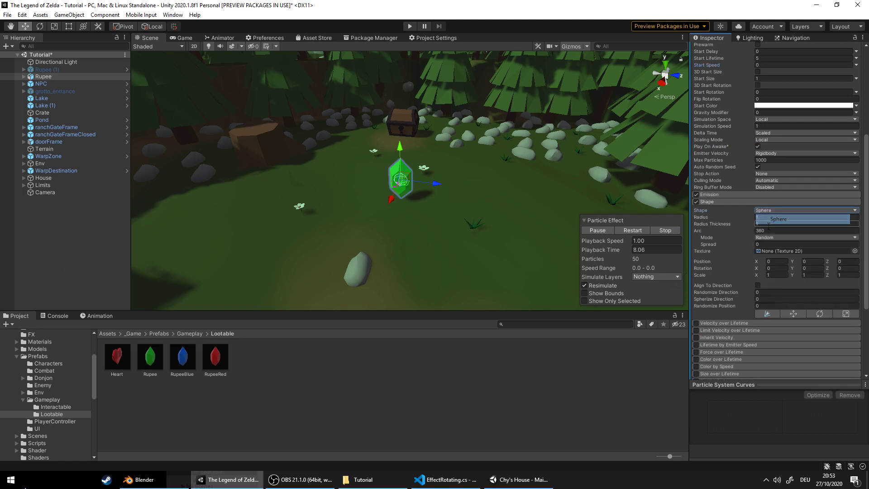
{"action": "left_click_drag", "start_coordinate": [704, 218], "coordinate": [753, 224]}
- Set the emission Rate over Time to 1 and add a burst with count 1 and probability 0.20
{"action": "left_click", "coordinate": [734, 194]}
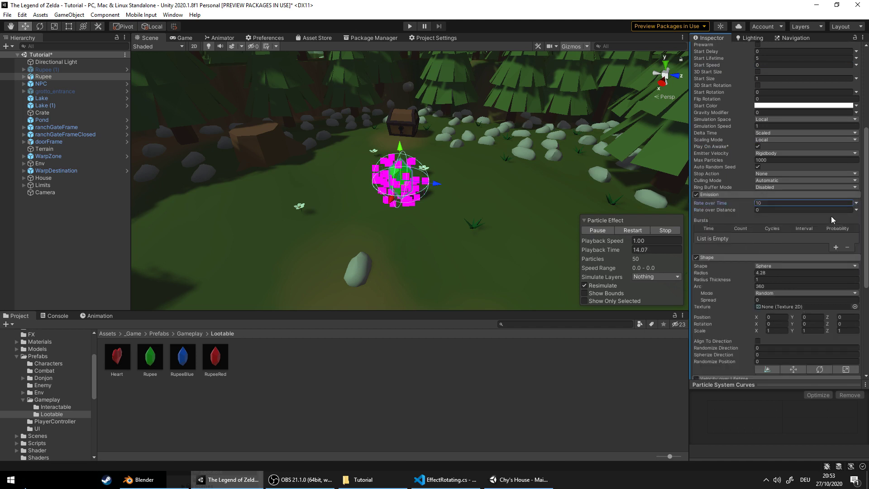
{"action": "type", "text": "1"}
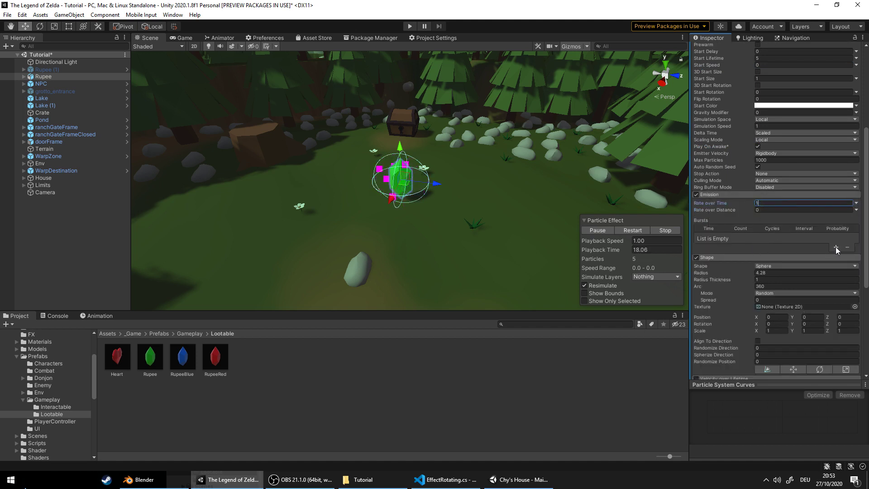
{"action": "left_click", "coordinate": [835, 247]}
{"action": "left_click", "coordinate": [737, 237]}
{"action": "type", "text": "1"}
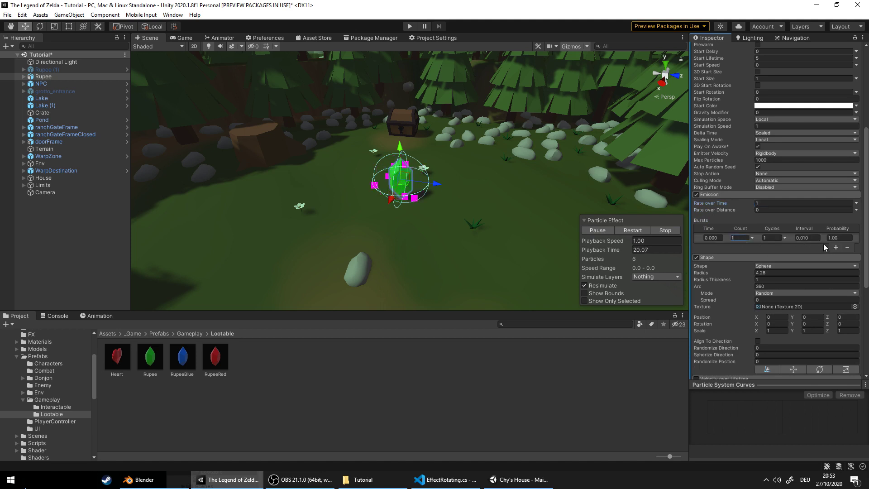
{"action": "left_click", "coordinate": [830, 238]}
- Search the materials for "sparkle" and assign ETF_Meterial_Sparkle_03 to the particle renderer
{"action": "scroll", "coordinate": [764, 262], "scroll_direction": "down", "scroll_amount": 5}
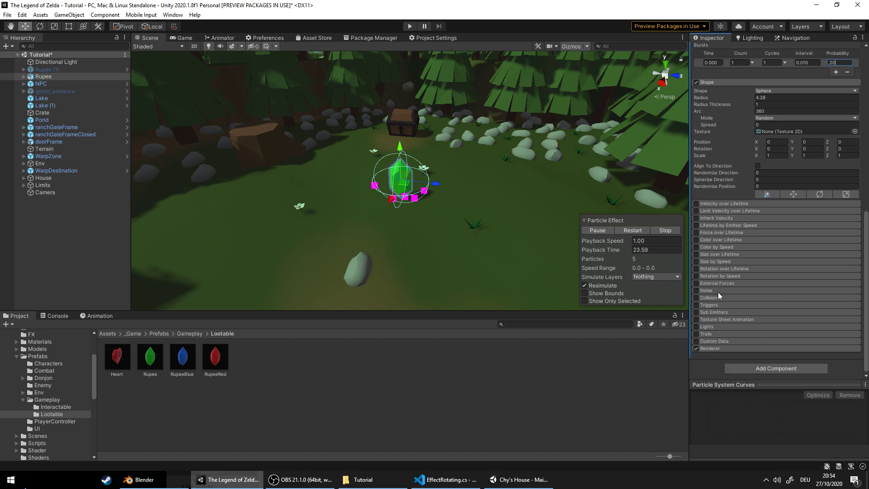
{"action": "left_click", "coordinate": [710, 348]}
{"action": "scroll", "coordinate": [711, 346], "scroll_direction": "down", "scroll_amount": 4}
{"action": "left_click", "coordinate": [854, 214]}
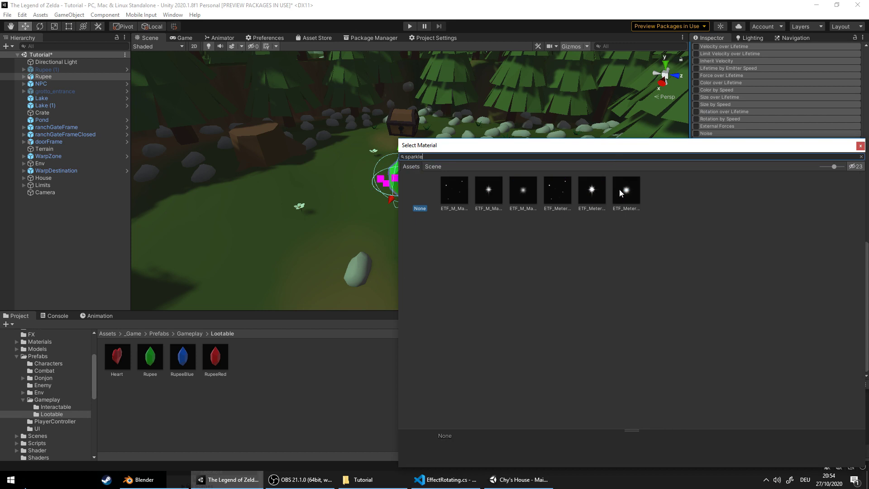
{"action": "double_click", "coordinate": [620, 190]}
- Make the particles' Start Size random between the two constants 3 and 6
{"action": "scroll", "coordinate": [782, 308], "scroll_direction": "up", "scroll_amount": 15}
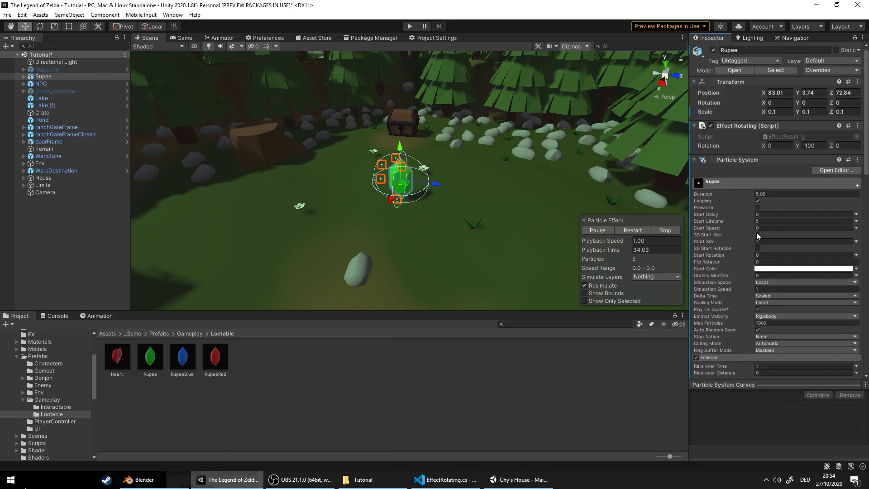
{"action": "left_click", "coordinate": [856, 241]}
{"action": "left_click", "coordinate": [834, 269]}
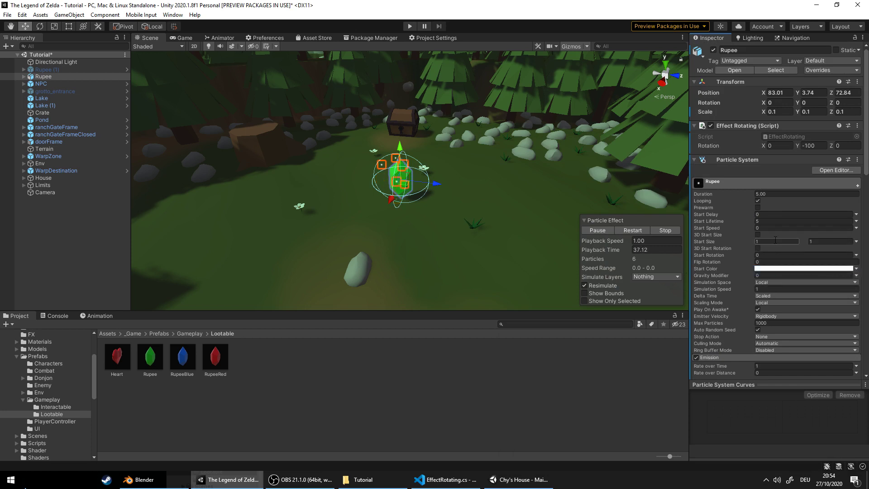
{"action": "type", "text": "3"}
{"action": "left_click", "coordinate": [824, 243]}
{"action": "type", "text": "6"}
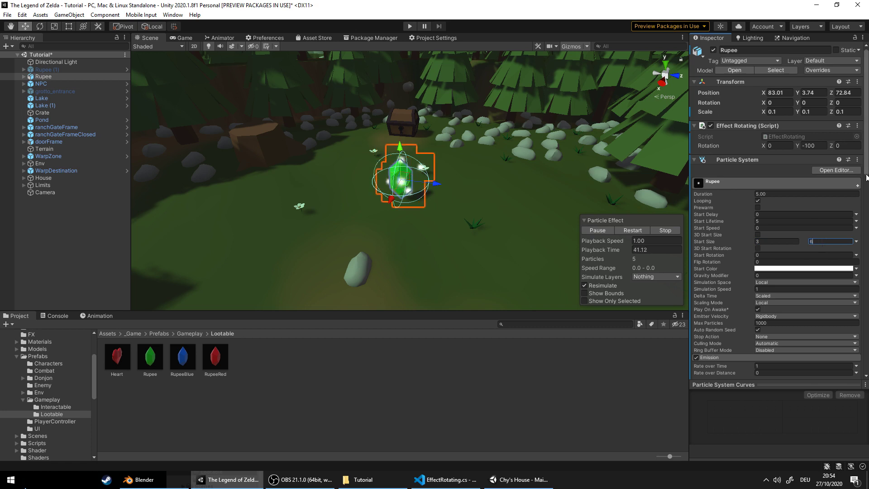
- Set the particles' Start Color to the green 04B500
{"action": "left_click_drag", "start_coordinate": [866, 176], "coordinate": [866, 199]}
{"action": "left_click", "coordinate": [838, 195]}
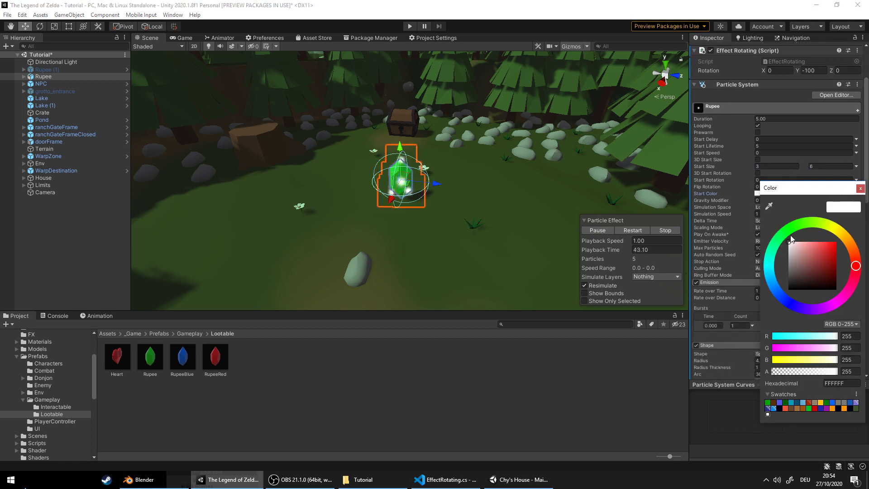
{"action": "left_click", "coordinate": [793, 226]}
{"action": "left_click", "coordinate": [835, 243]}
{"action": "left_click_drag", "start_coordinate": [835, 251], "coordinate": [839, 255]}
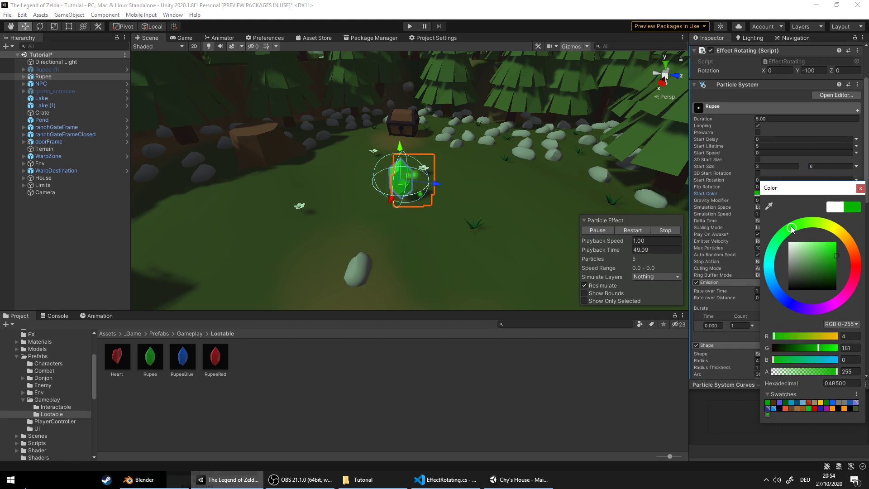
{"action": "left_click", "coordinate": [860, 187]}
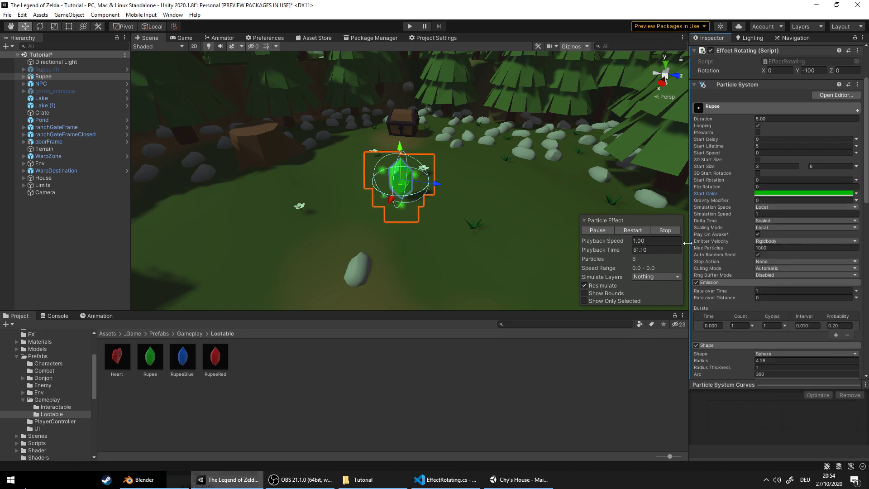
- Enable Size over Lifetime and shape its curve to rise quickly to about 1.0, stay high, and fall to zero at the end
{"action": "scroll", "coordinate": [748, 255], "scroll_direction": "down", "scroll_amount": 10}
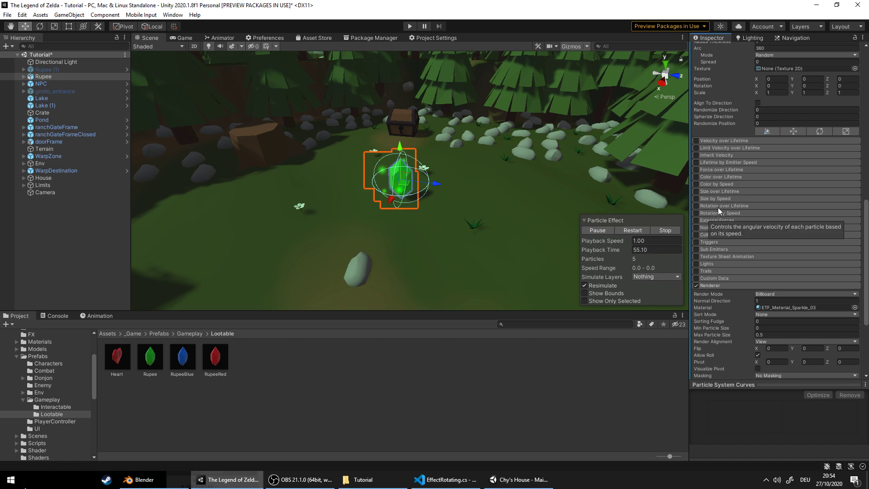
{"action": "left_click", "coordinate": [720, 192]}
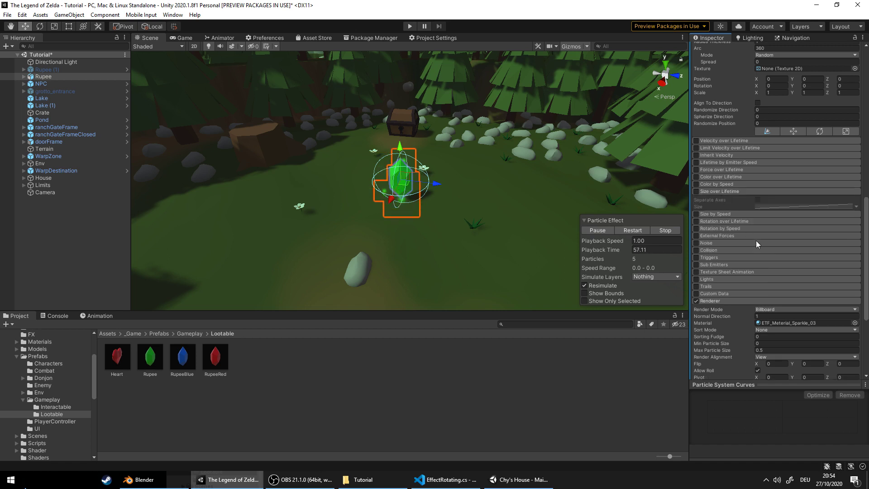
{"action": "left_click", "coordinate": [696, 191]}
{"action": "left_click", "coordinate": [776, 207]}
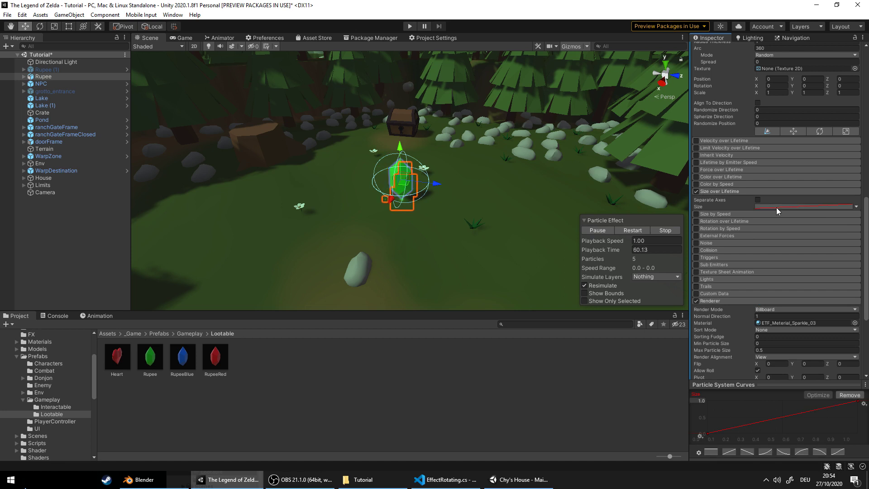
{"action": "double_click", "coordinate": [732, 427]}
{"action": "left_click_drag", "start_coordinate": [732, 430], "coordinate": [729, 404]}
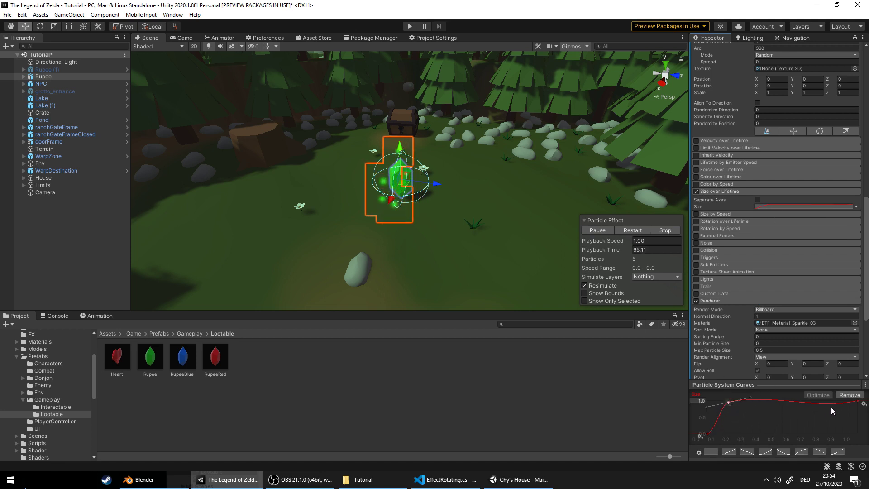
{"action": "left_click_drag", "start_coordinate": [859, 403], "coordinate": [800, 403]}
{"action": "double_click", "coordinate": [818, 432]}
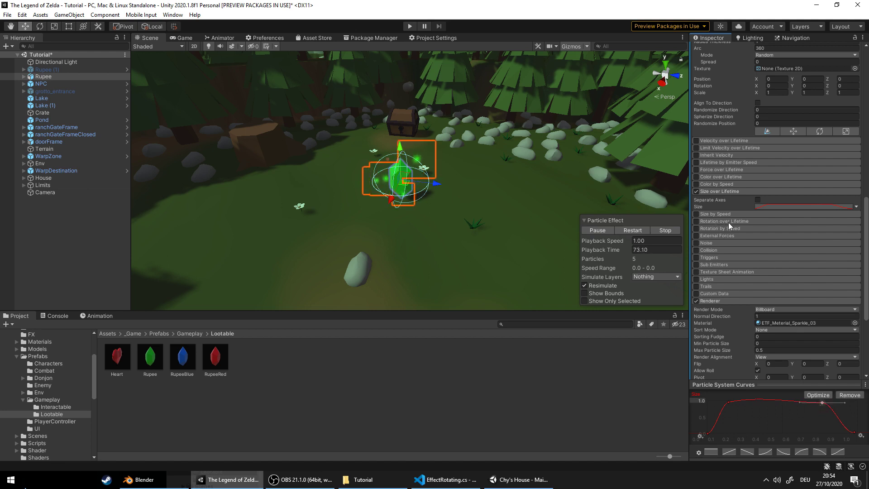
- Enable Rotation over Lifetime with angular velocity random between two constants, 90 and 125, and test the effect in play mode
{"action": "left_click", "coordinate": [696, 221]}
{"action": "left_click", "coordinate": [717, 222]}
{"action": "left_click", "coordinate": [855, 237]}
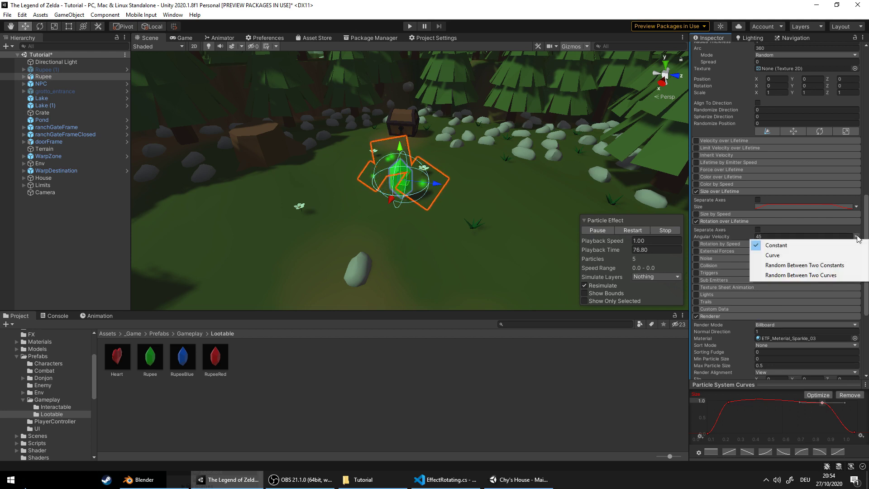
{"action": "left_click", "coordinate": [801, 266]}
{"action": "left_click", "coordinate": [787, 236]}
{"action": "type", "text": "90"}
{"action": "left_click", "coordinate": [837, 237]}
{"action": "type", "text": "125"}
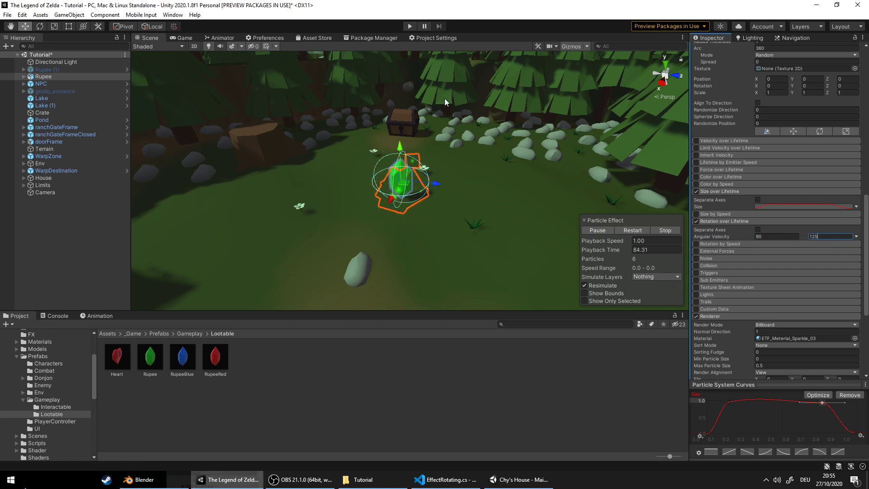
{"action": "left_click", "coordinate": [410, 26]}
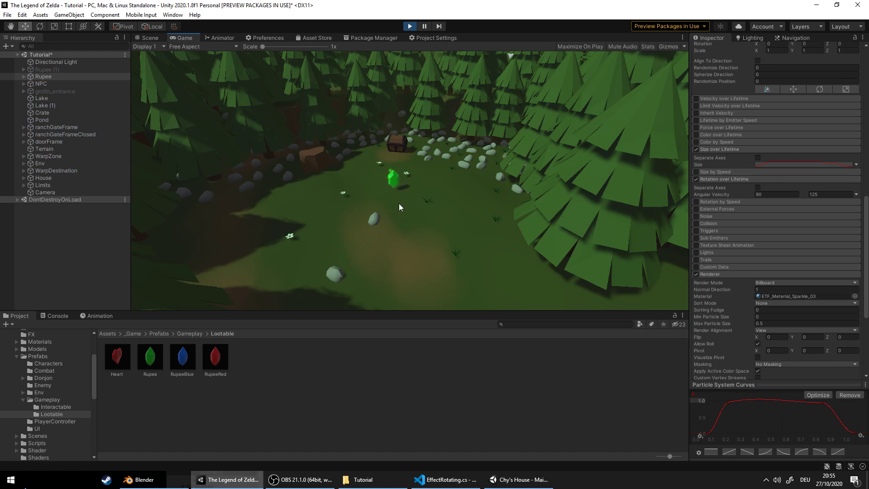
{"action": "left_click", "coordinate": [410, 25]}
- Enable Prewarm, set the particles' Simulation Space to World, and test the effect in play mode
{"action": "scroll", "coordinate": [747, 290], "scroll_direction": "up", "scroll_amount": 10}
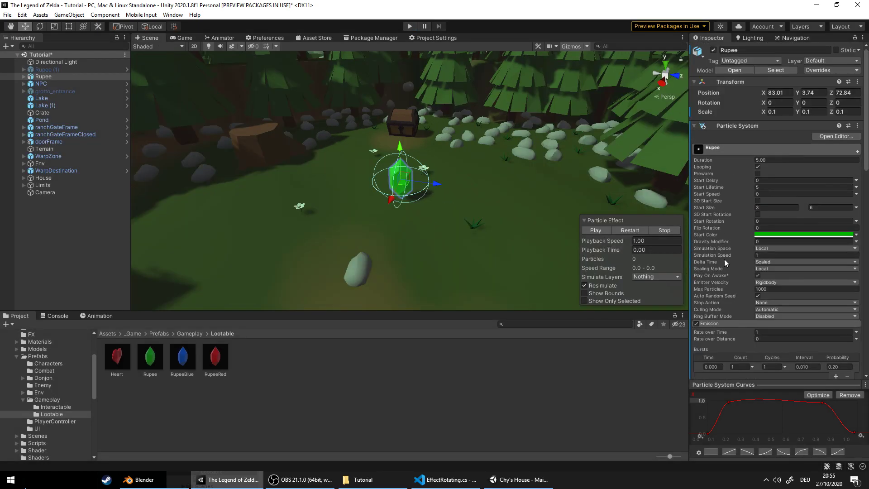
{"action": "left_click", "coordinate": [758, 174]}
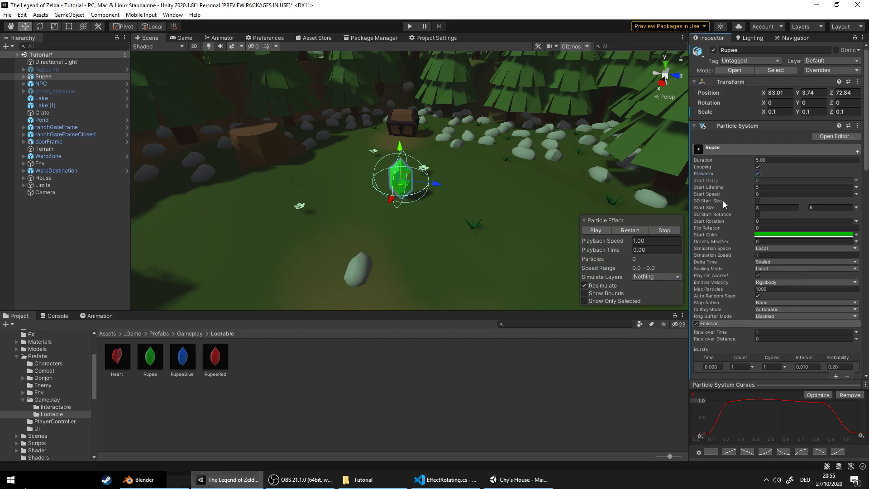
{"action": "left_click", "coordinate": [771, 248]}
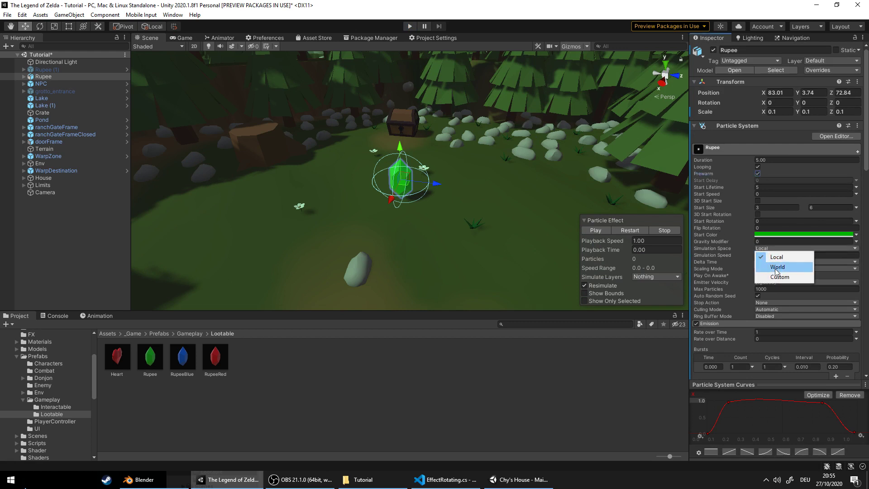
{"action": "left_click", "coordinate": [771, 269]}
{"action": "left_click", "coordinate": [409, 26]}
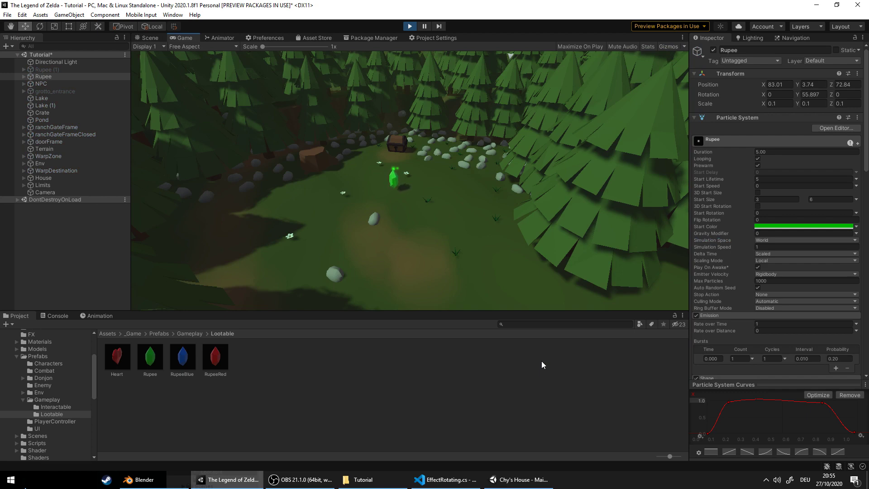
{"action": "left_click", "coordinate": [410, 26]}
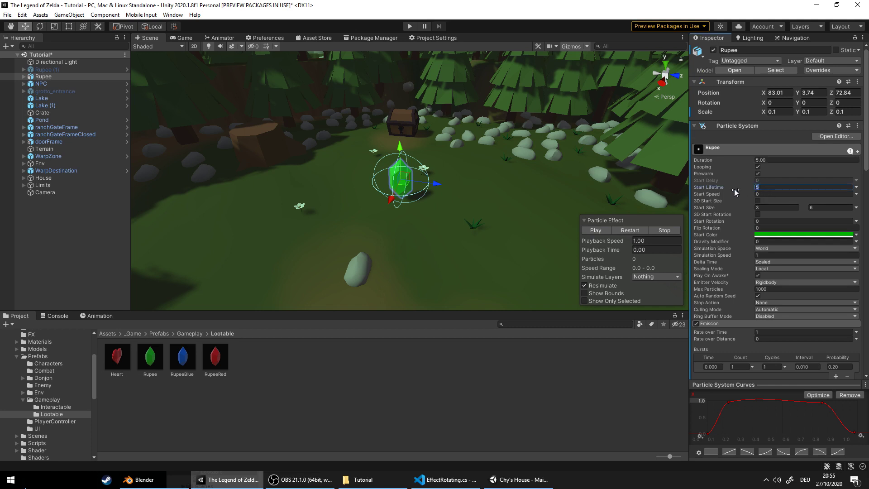
- Set the particles' Start Lifetime to 2 and test the effect in play mode
{"action": "left_click", "coordinate": [409, 26]}
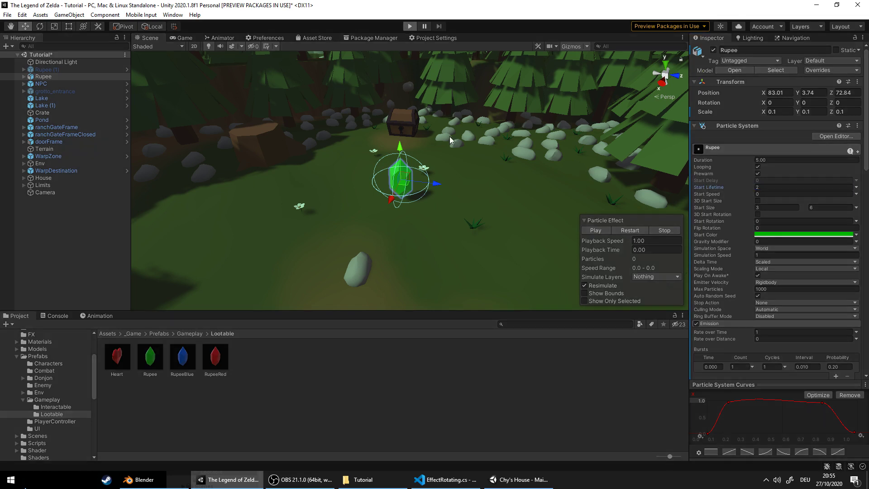